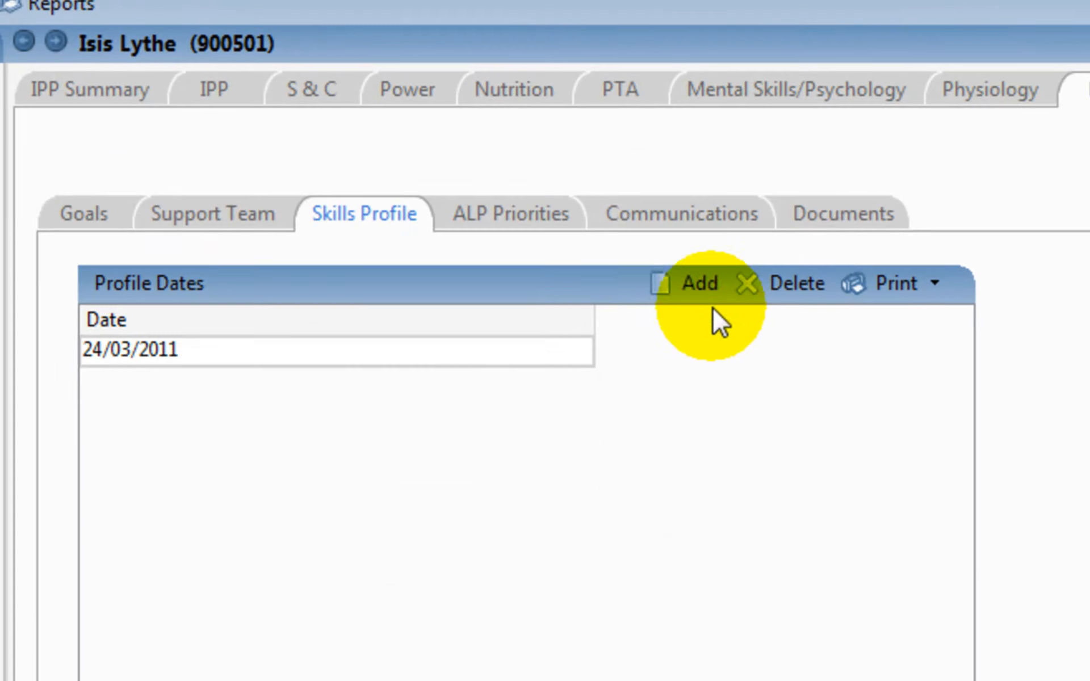
- Add a skills profile dated 7/05/2011 and score Goal Setting 3, Planning 4, Decision Making 5 and Energy and Time Management 4
click(706, 291)
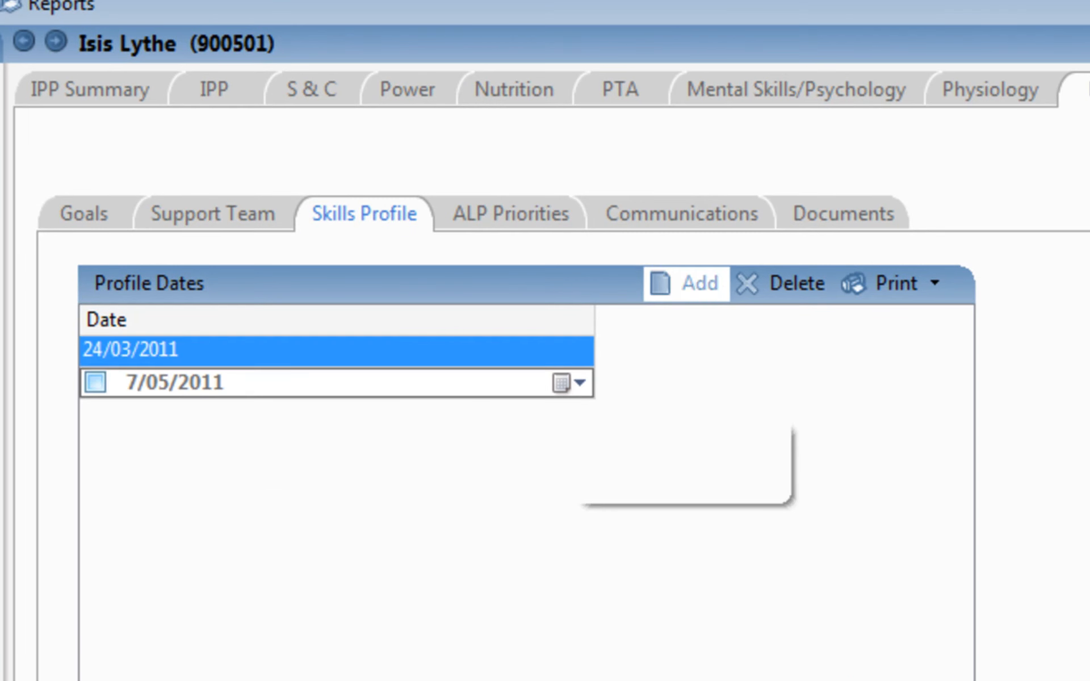
click(93, 384)
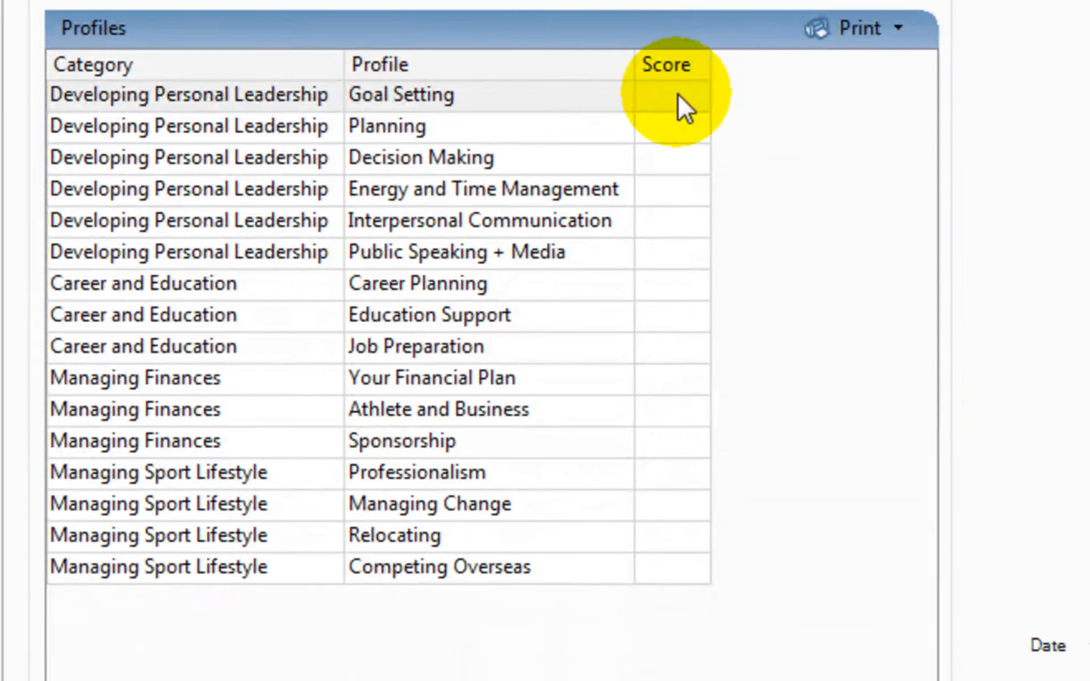
click(679, 95)
text(3)
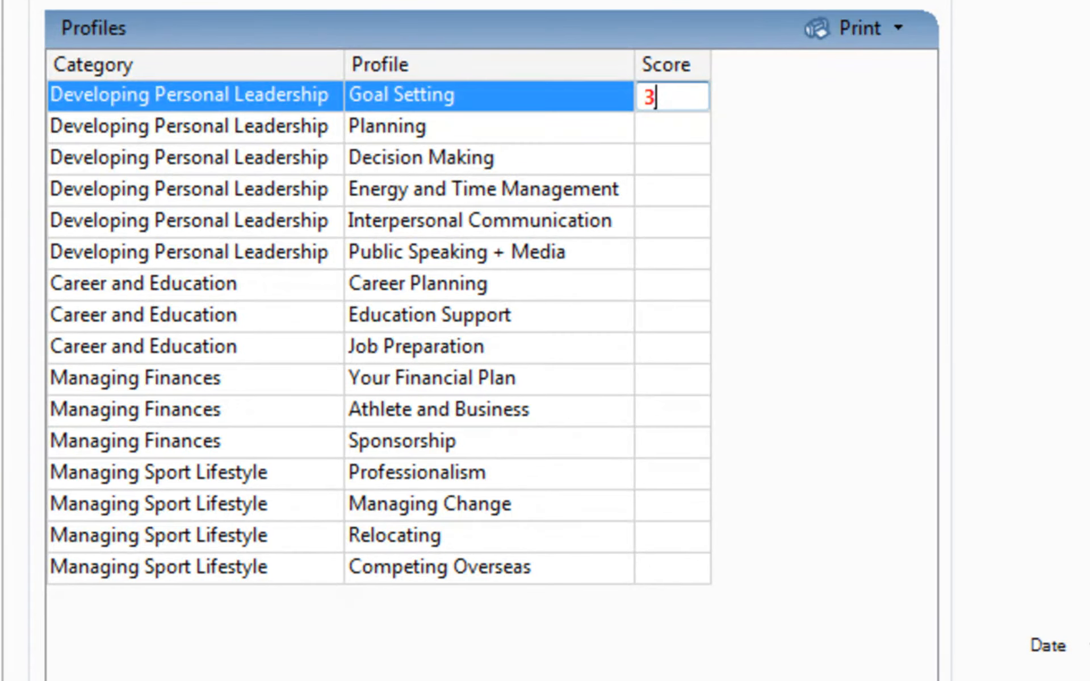
key(Return)
text(4)
key(Return)
text(5)
key(Return)
text(4)
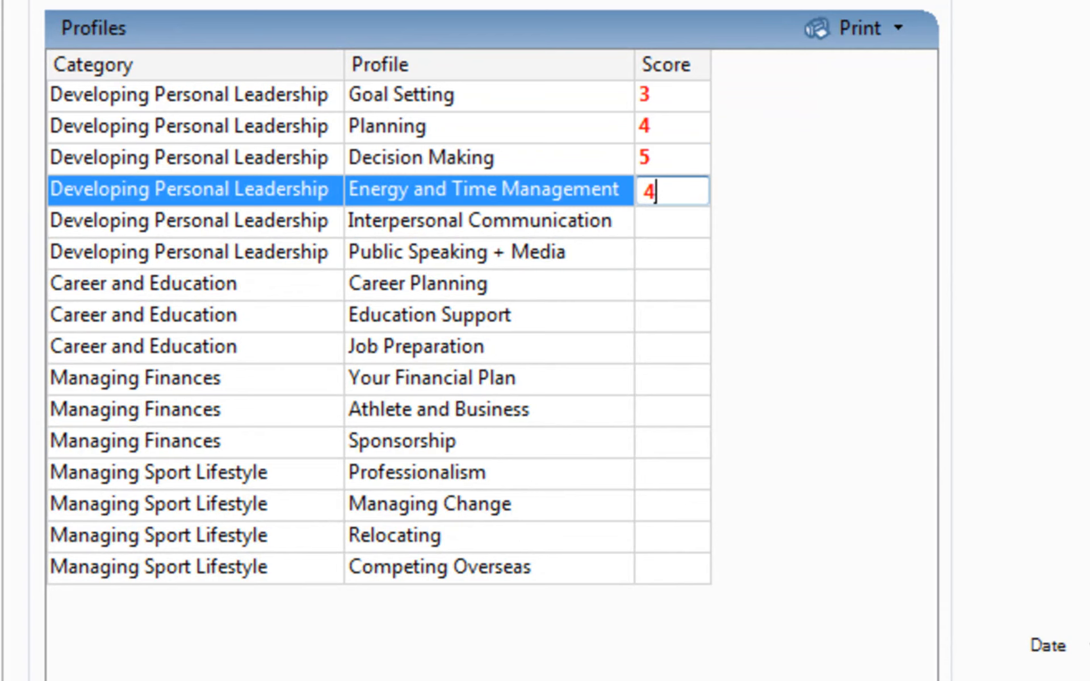
key(Return)
- Score Interpersonal Communication 3, Public Speaking + Media 4, Career Planning 5, Education Support 4 and Job Preparation 3
key(3)
key(Return)
key(4)
key(Return)
key(5)
key(Return)
key(4)
- Score the three Managing Finances profiles 4, 5 and 4, and the four Managing Sport Lifestyle profiles 3, 4, 5 and 5
key(Return)
key(3)
key(Return)
key(4)
key(Return)
key(5)
key(Return)
key(4)
key(Return)
key(3)
key(Return)
key(4)
key(Return)
key(5)
key(Return)
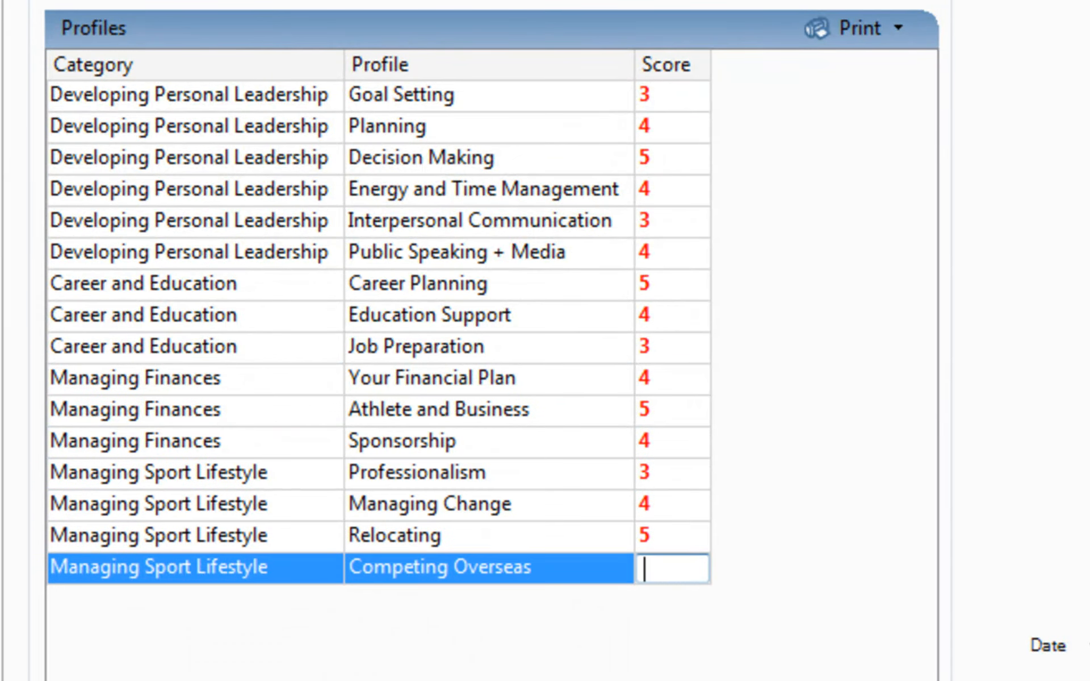
text(5)
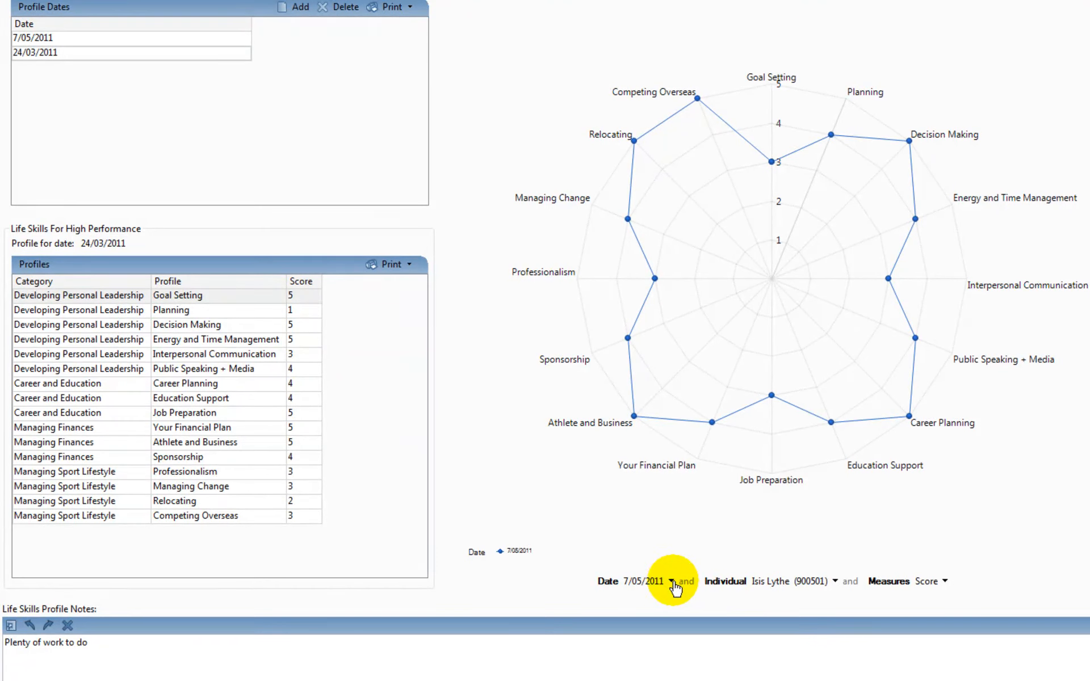
- Set the radar chart's date filter to <All>, and view the athlete's ALP Priorities
click(672, 582)
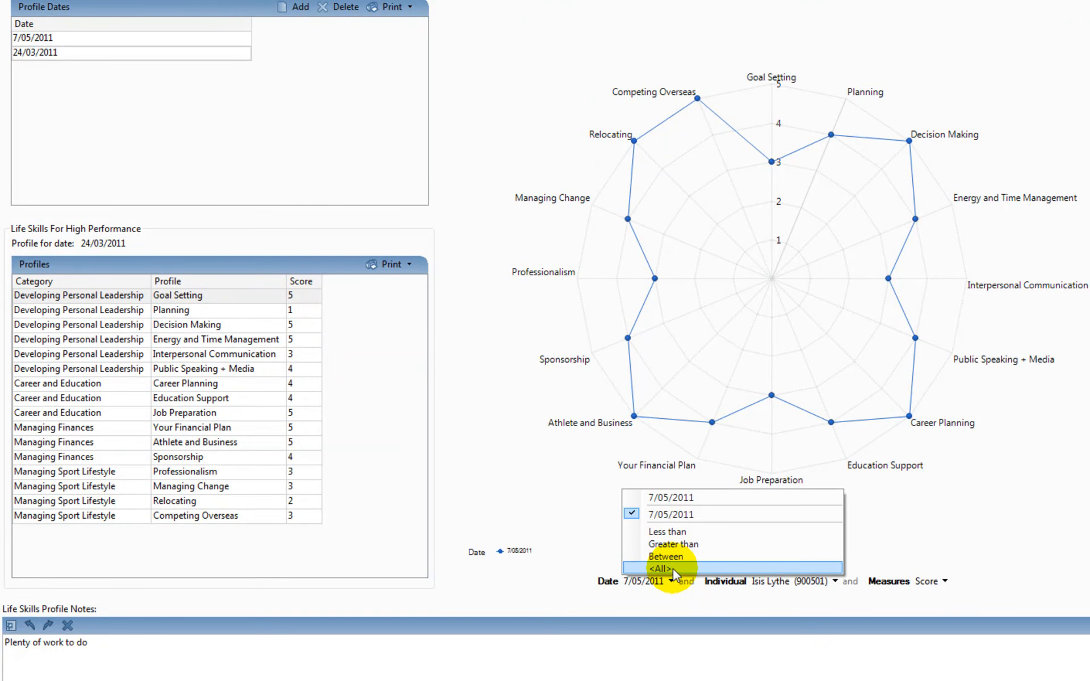
click(673, 569)
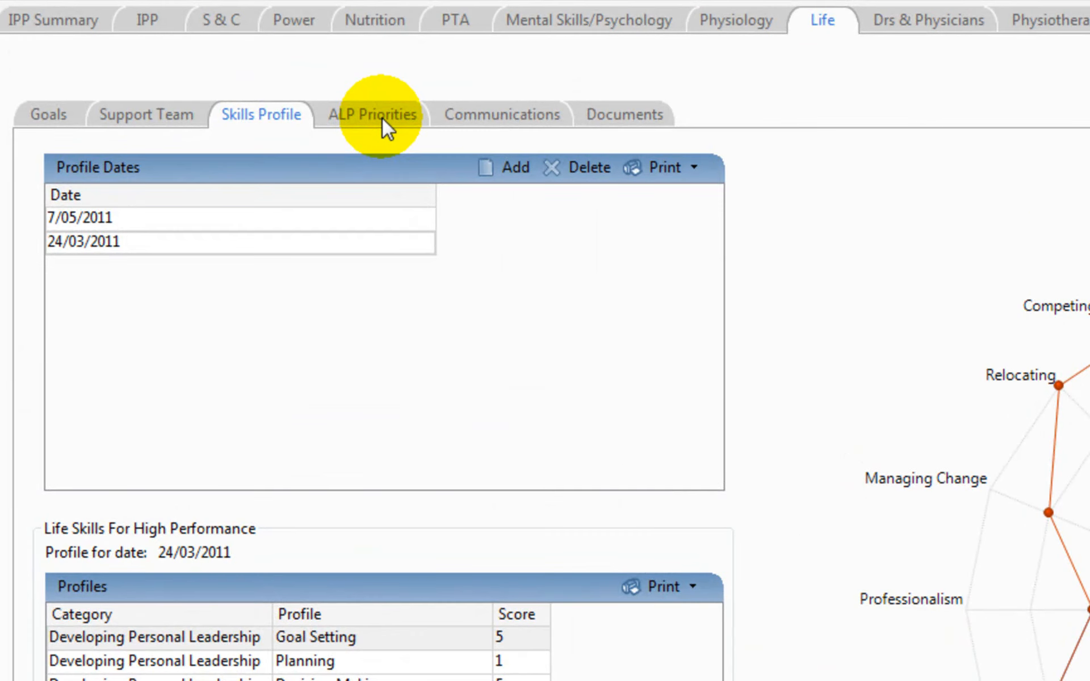
click(383, 118)
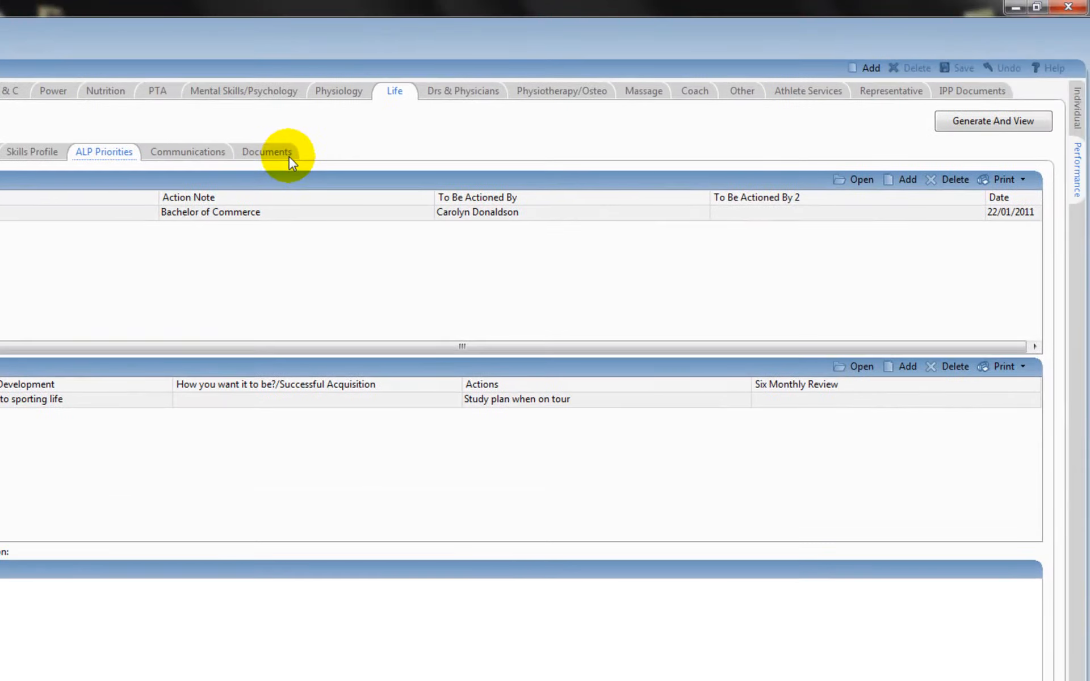
- Attach the New IT User Word document from the desktop to the athlete's Life documents, and restore the full-size window
click(426, 78)
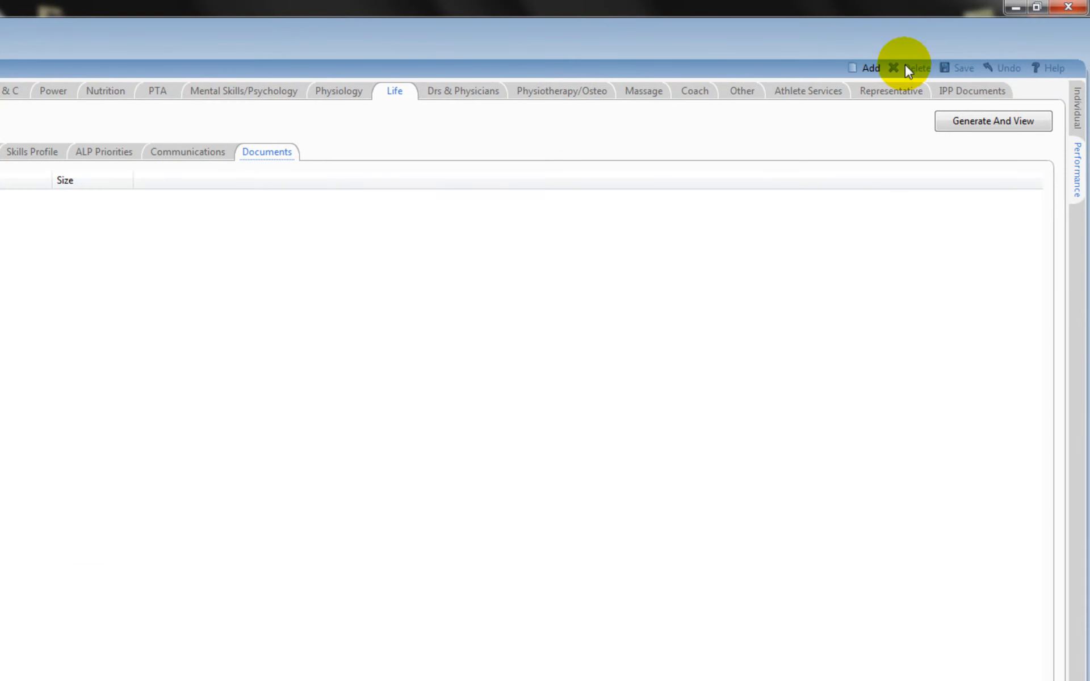
click(1038, 8)
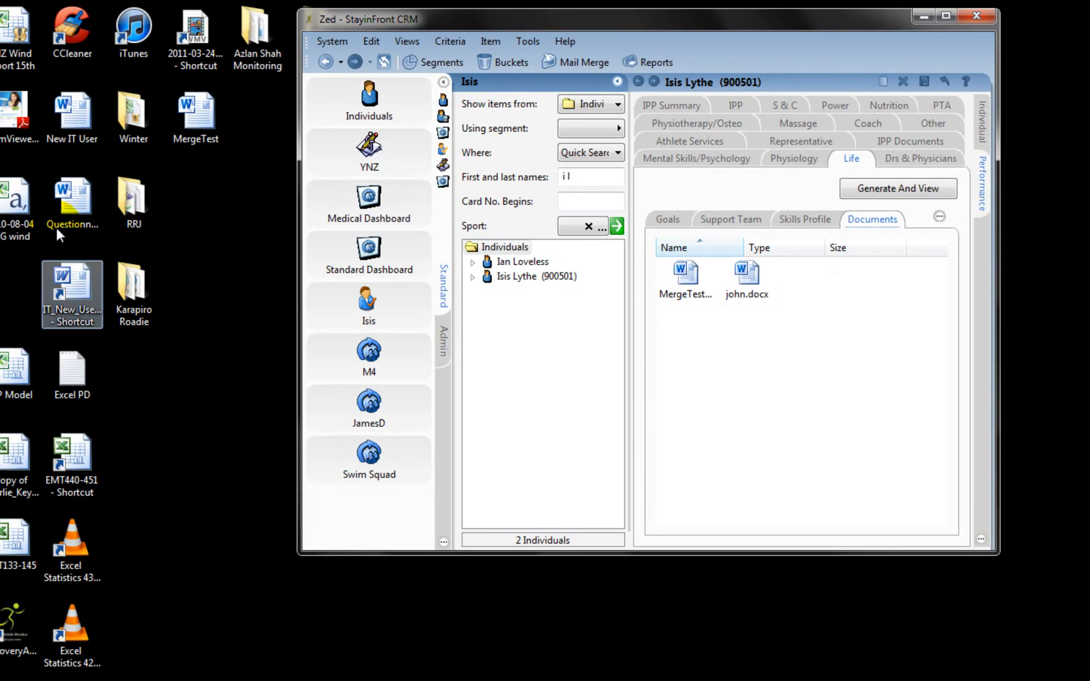
click(91, 127)
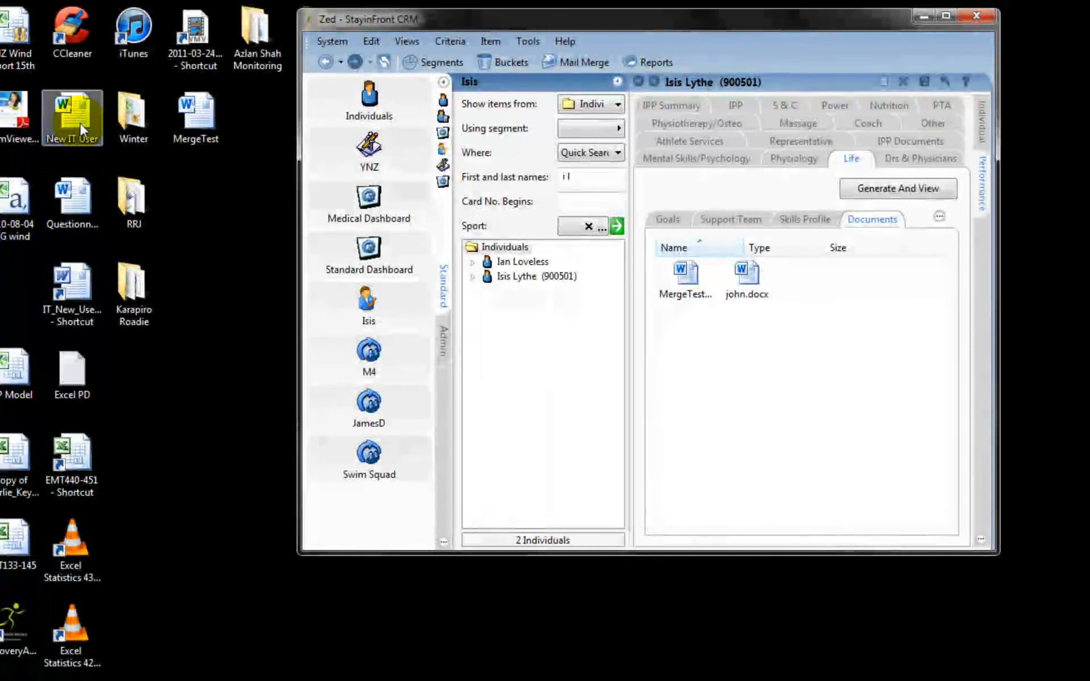
drag(83, 120, 738, 365)
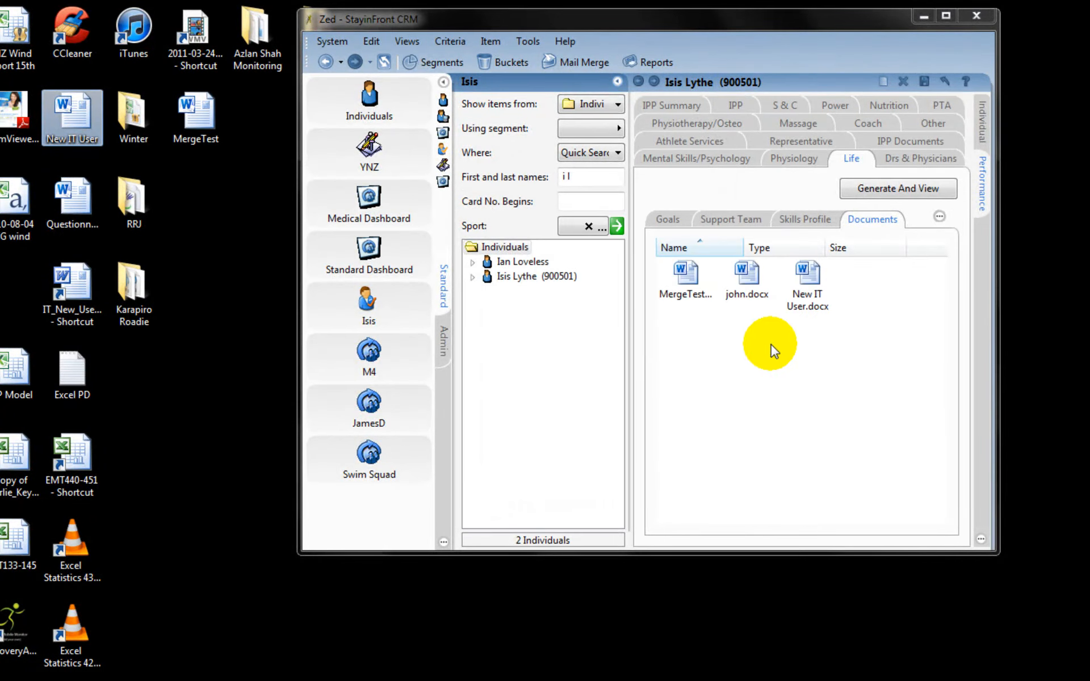
click(946, 17)
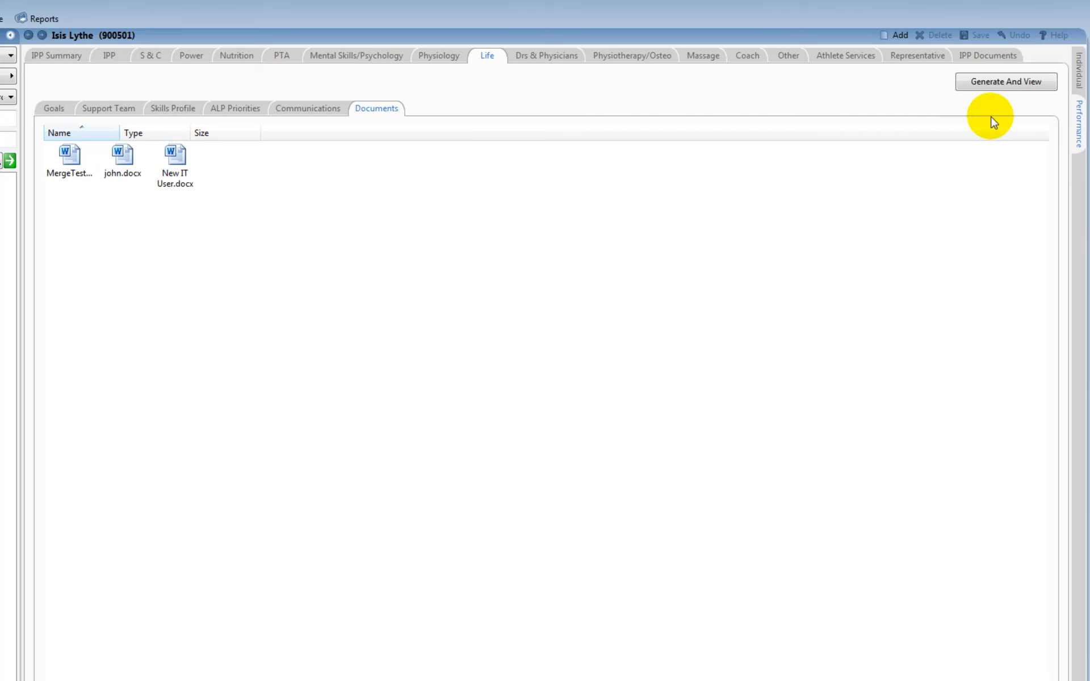
- Create a new meeting in the communications of the athlete's individual record, with the search pane collapsed
click(1081, 73)
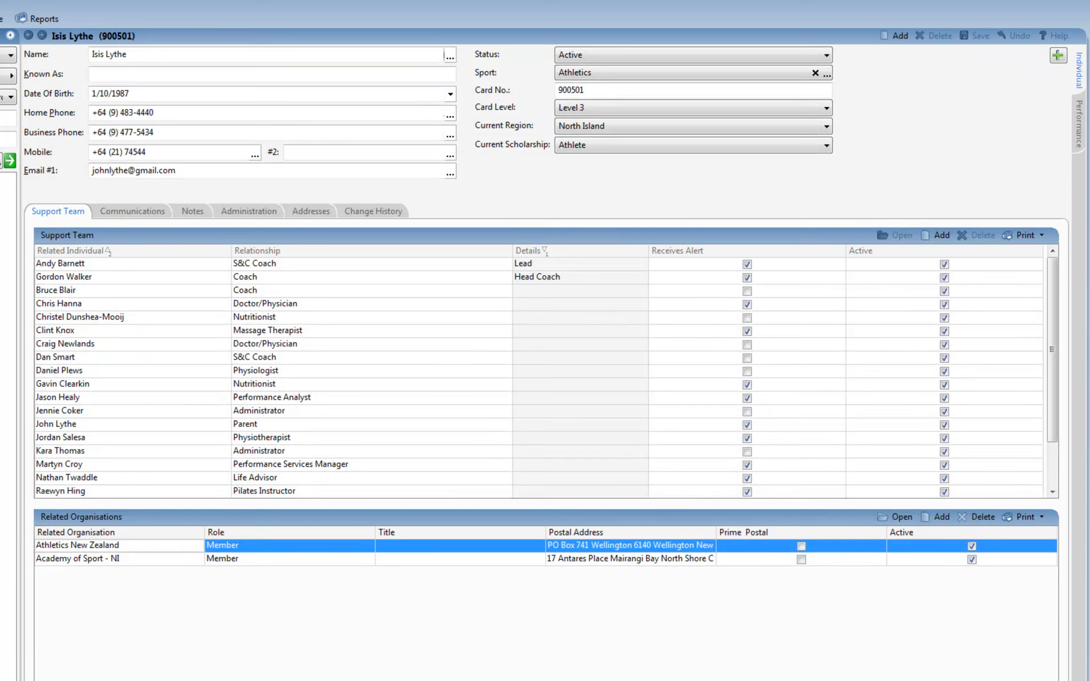
click(10, 37)
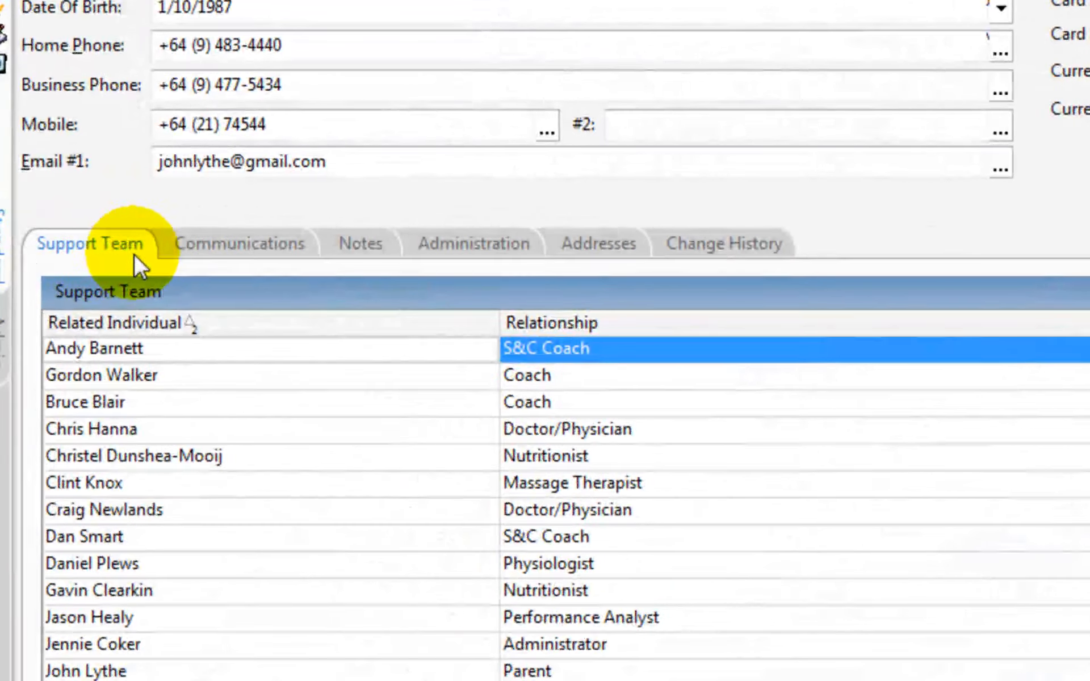
click(220, 243)
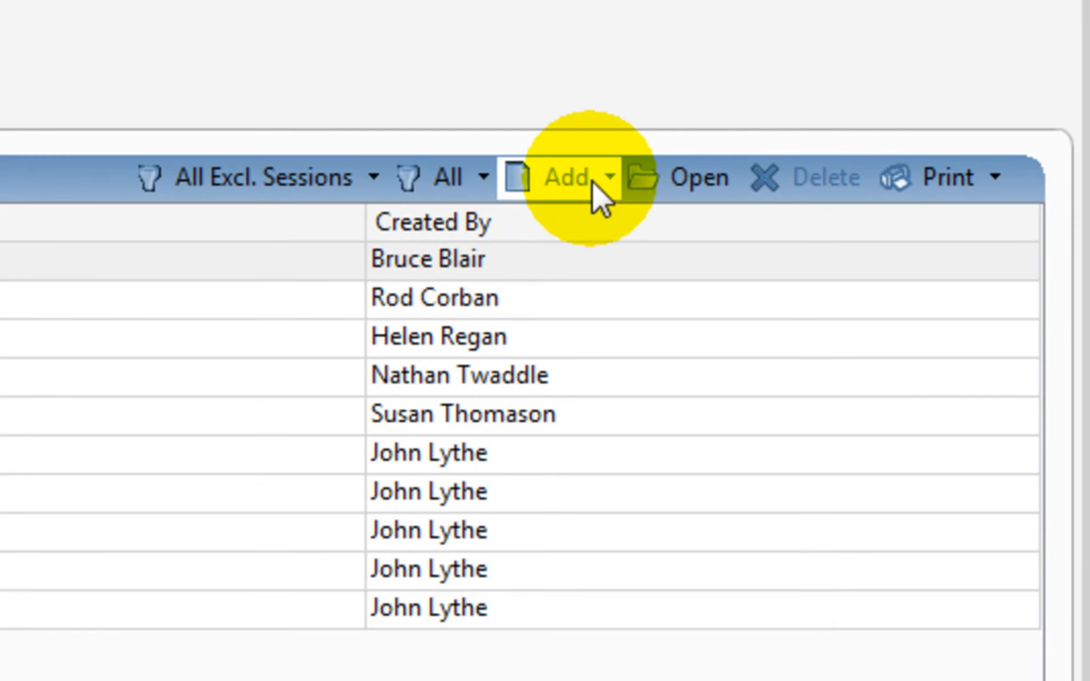
click(593, 181)
click(609, 295)
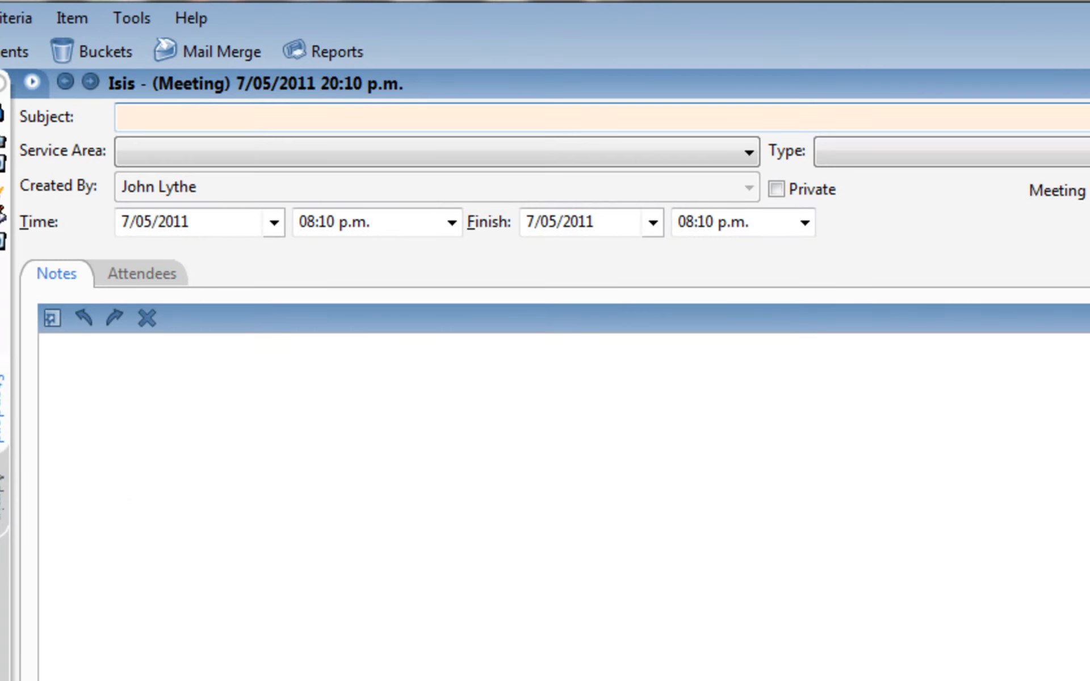
- Enter "Study Options for 2011 Discussed" as the meeting's subject
text(Study Options for 2011 Discussed)
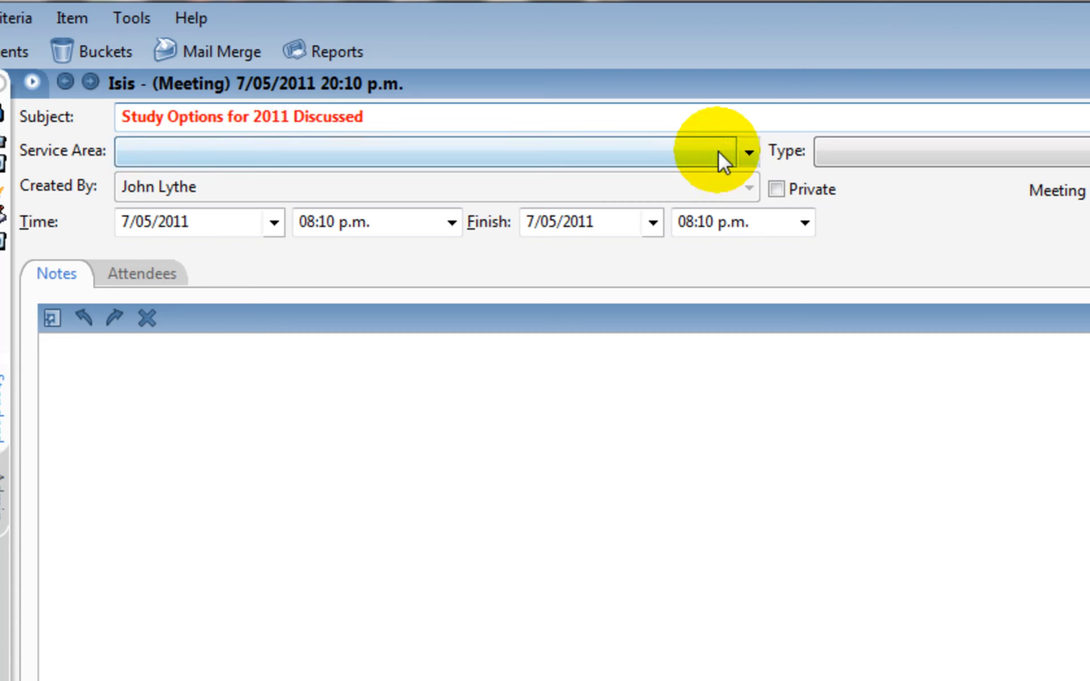
- Set the meeting's service area to Managing career and education, type to Face to Face Meeting and discipline to Life
click(748, 151)
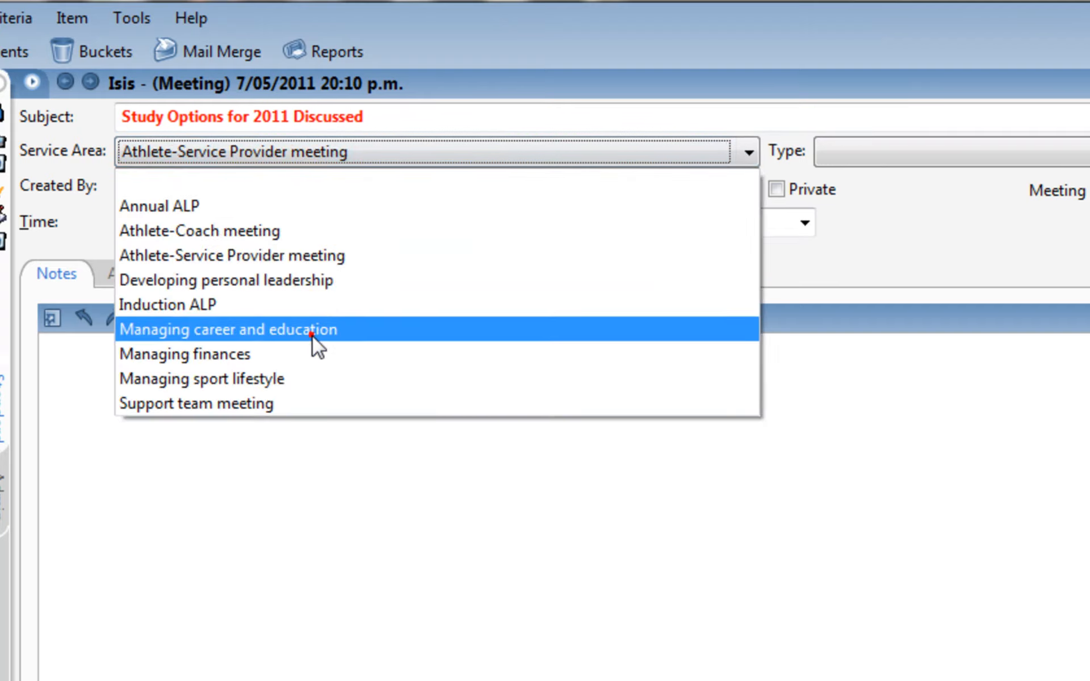
click(313, 335)
click(954, 152)
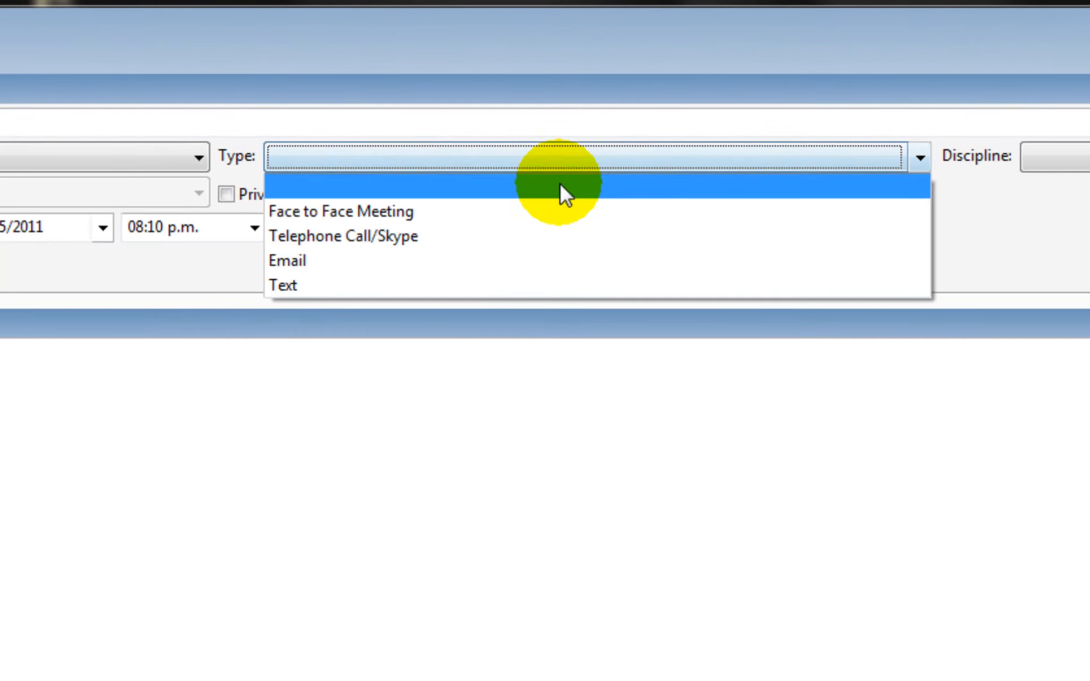
click(549, 212)
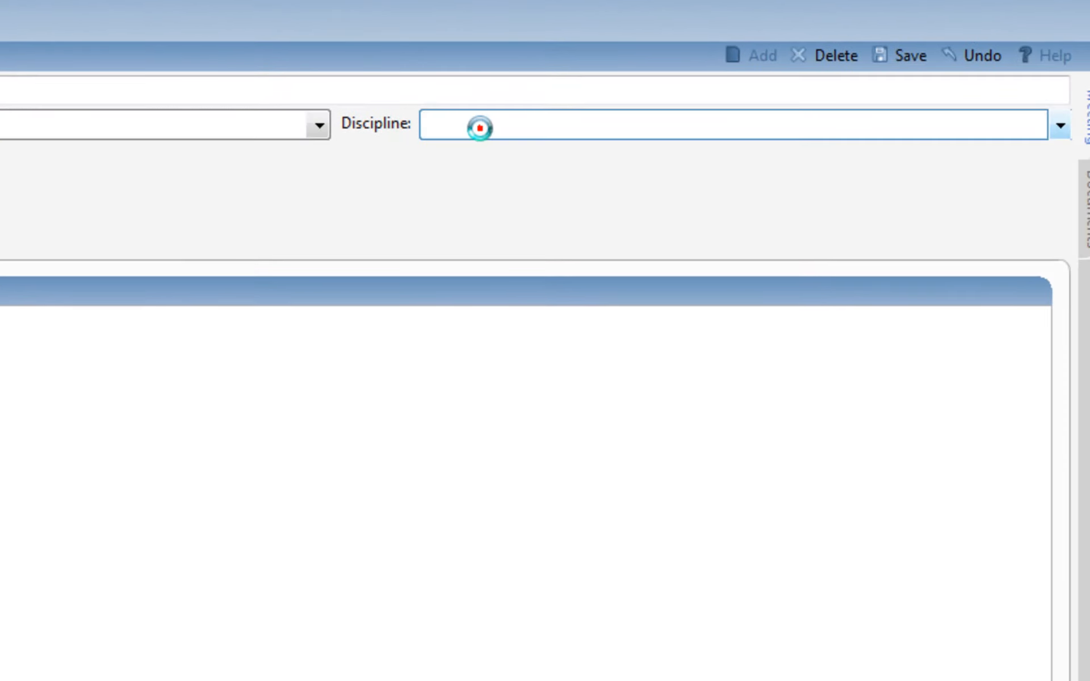
click(480, 129)
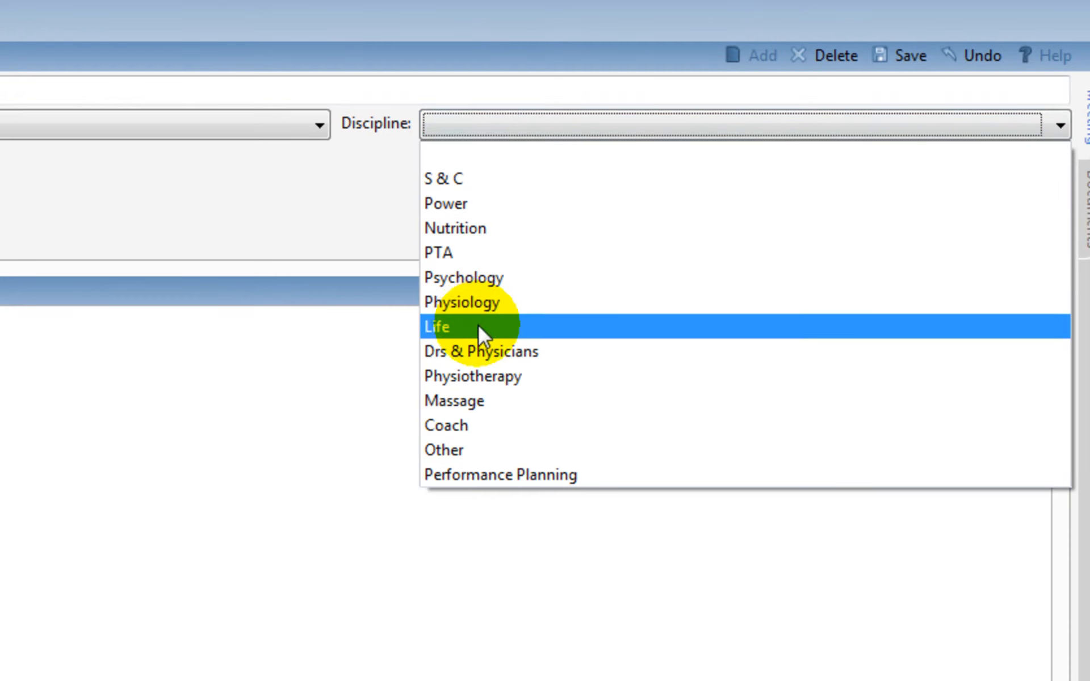
click(478, 327)
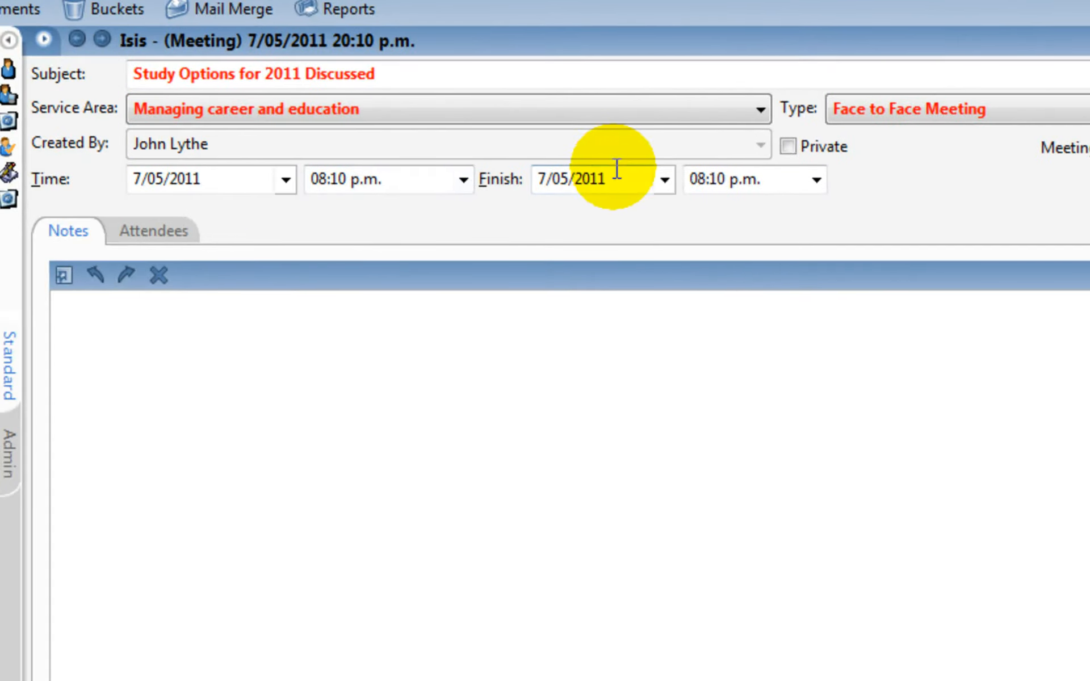
- Set the meeting's finish time to 09:00 p.m
click(816, 181)
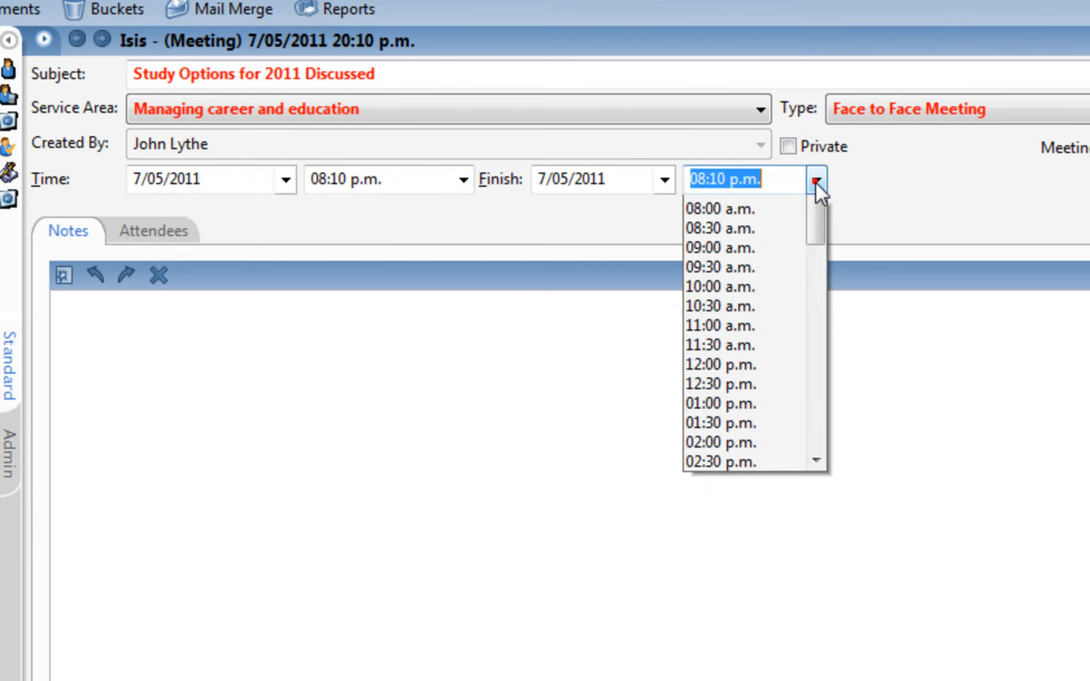
drag(816, 469, 823, 638)
click(714, 678)
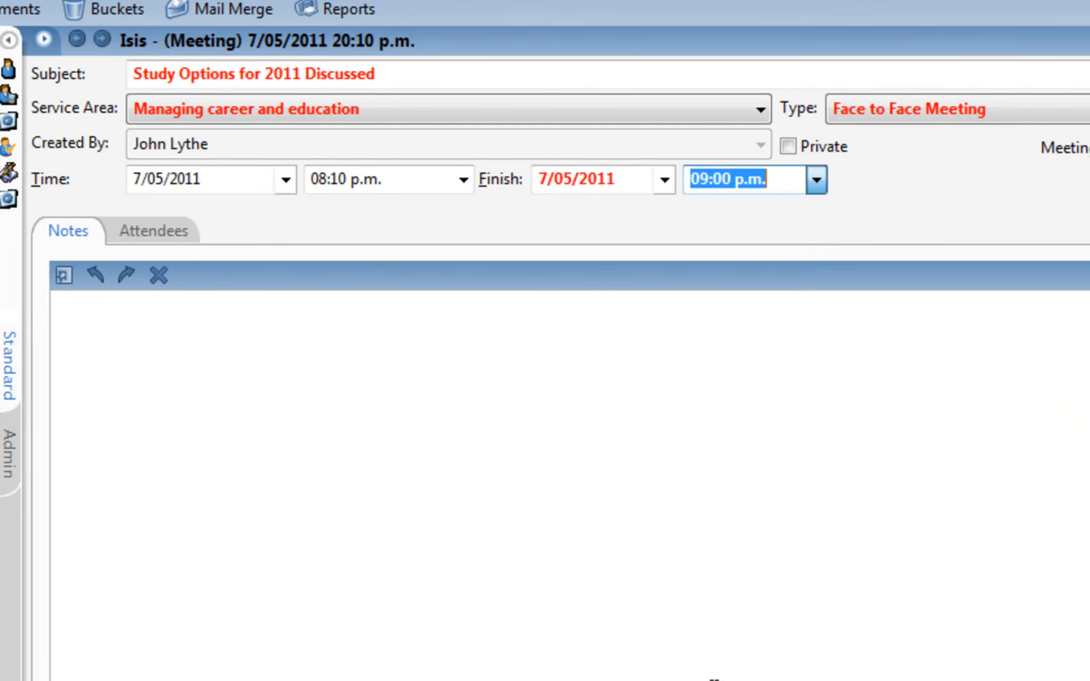
- Write the meeting note "Discussion w.r.t. AUT v Massey for 2011 Study", save the meeting and return to the athlete's communications
click(208, 346)
click(352, 329)
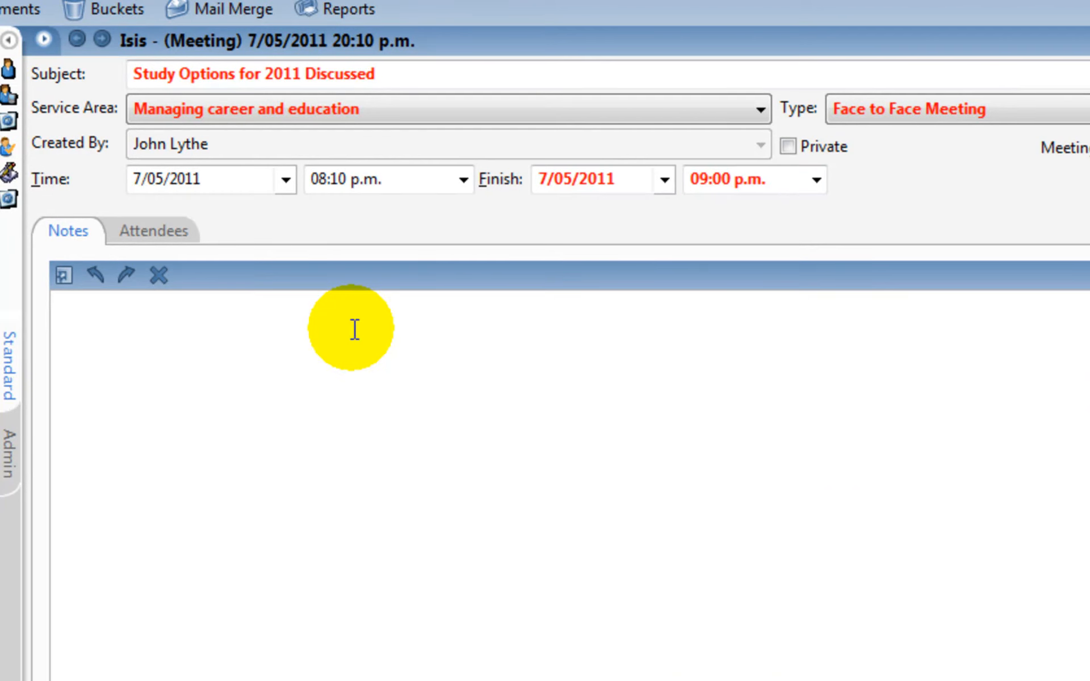
text(Dicu)
key(BackSpace)
key(BackSpace)
text(scussion w.r.t. AUT v Massey for 2011 Study)
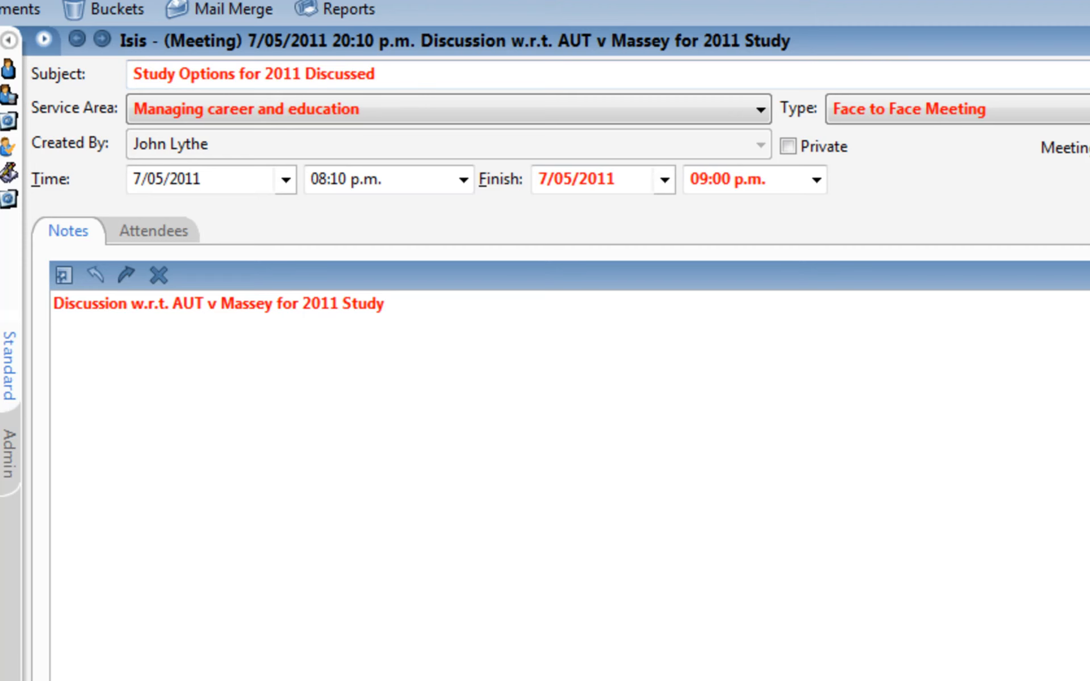
key(ctrl+s)
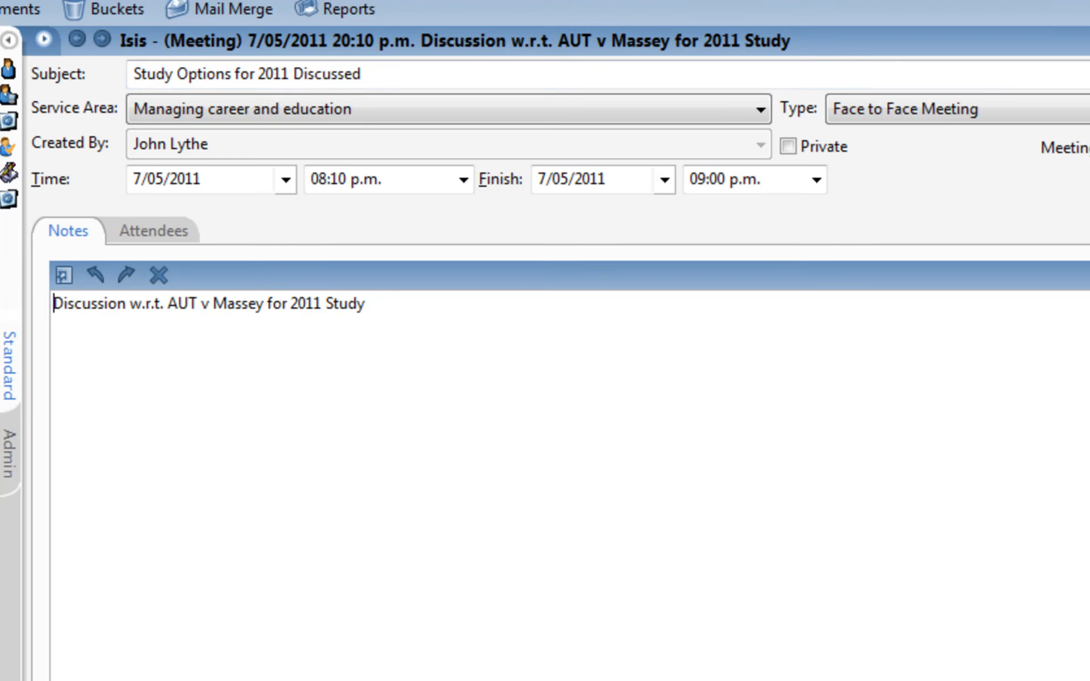
click(8, 46)
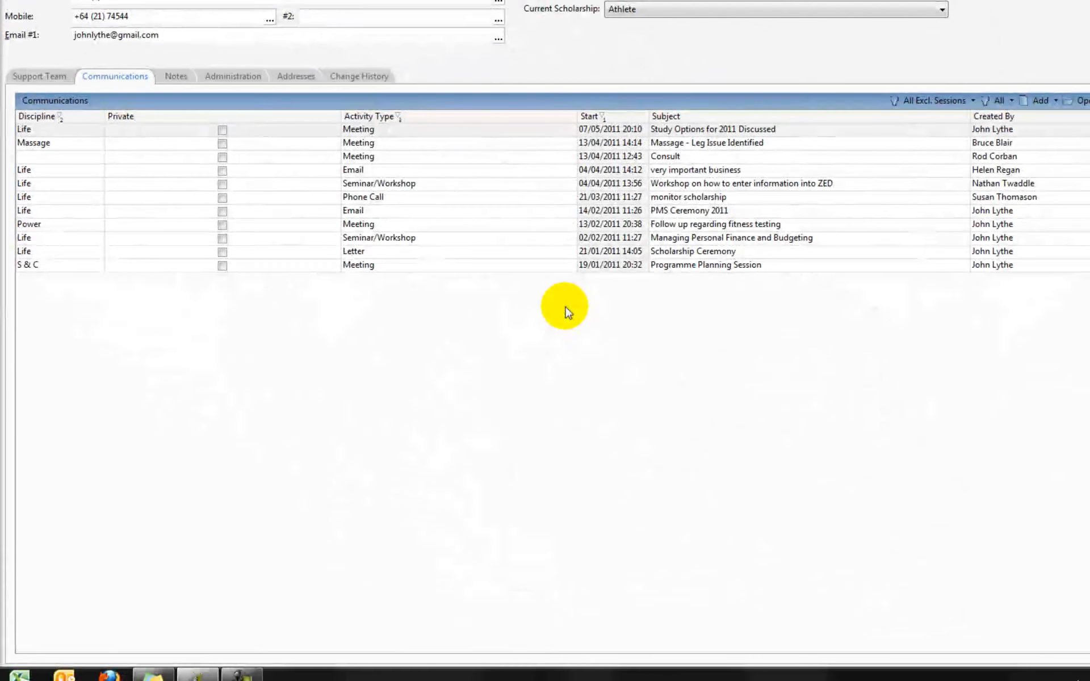
- Sort the communications list by discipline, and switch back to sorting it by start date
click(52, 131)
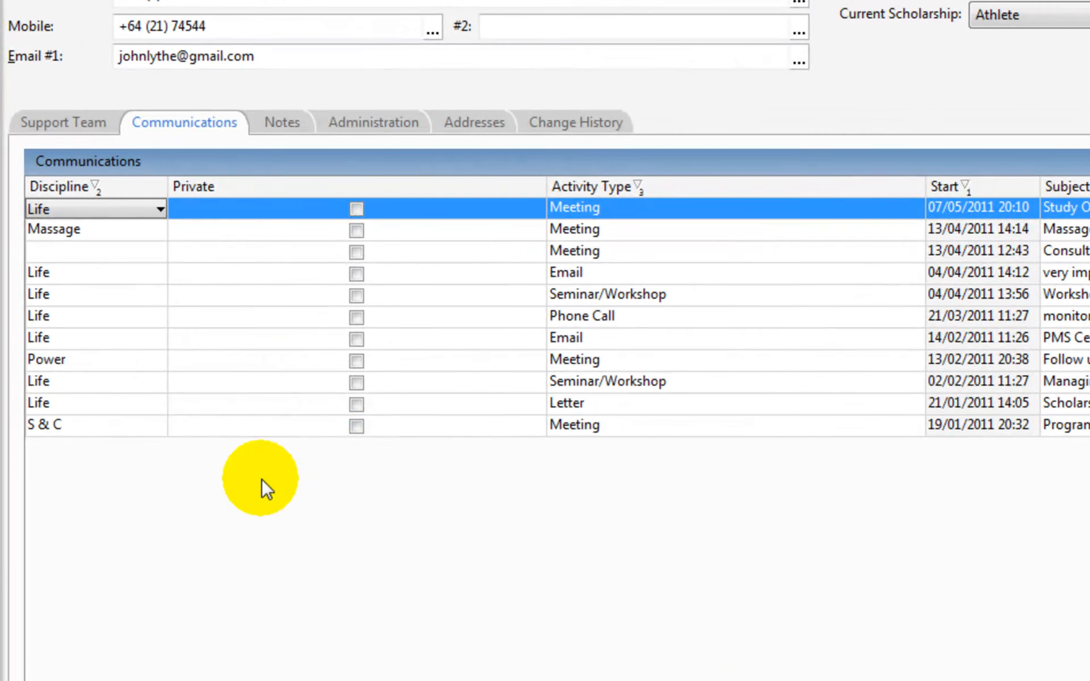
click(141, 187)
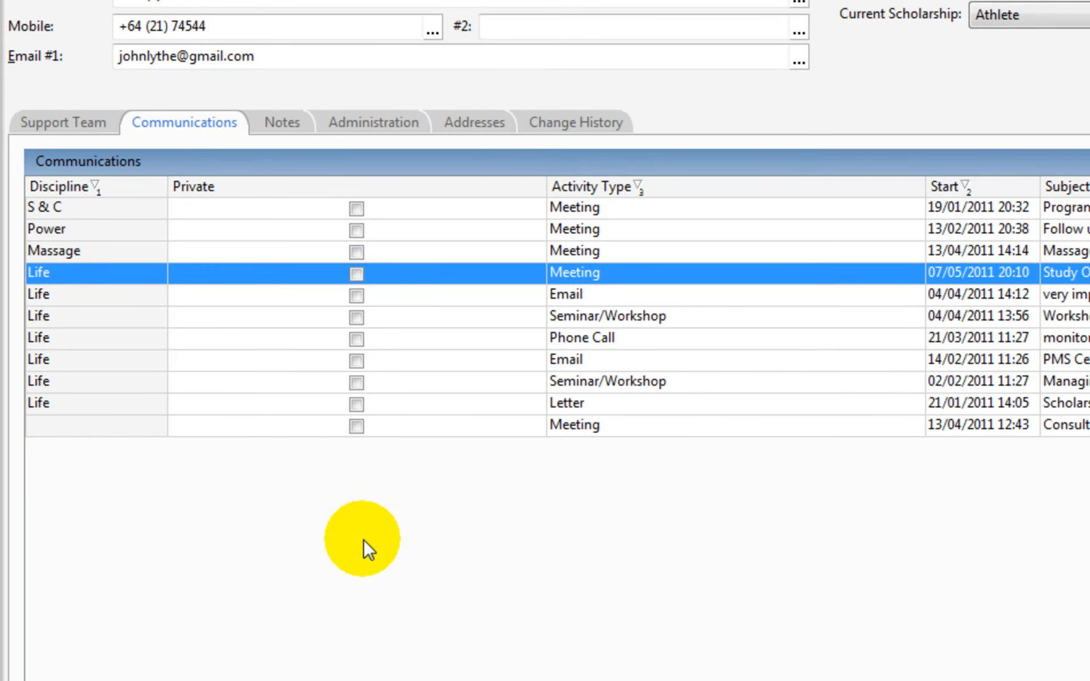
click(1031, 184)
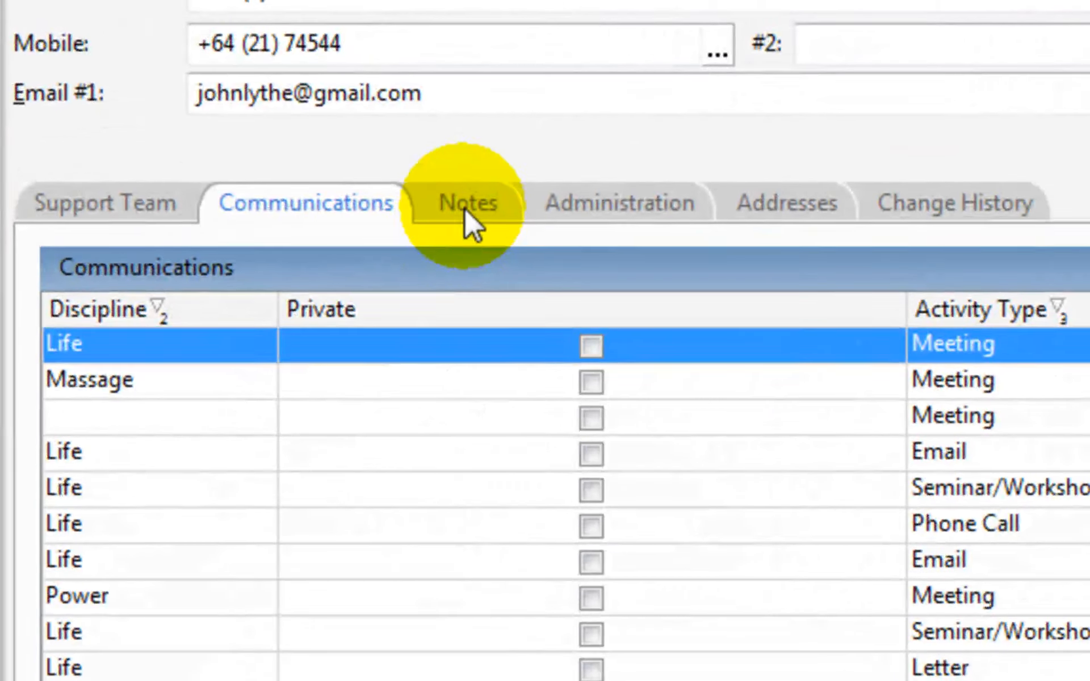
- Open the notes section of the athlete's individual record
click(430, 202)
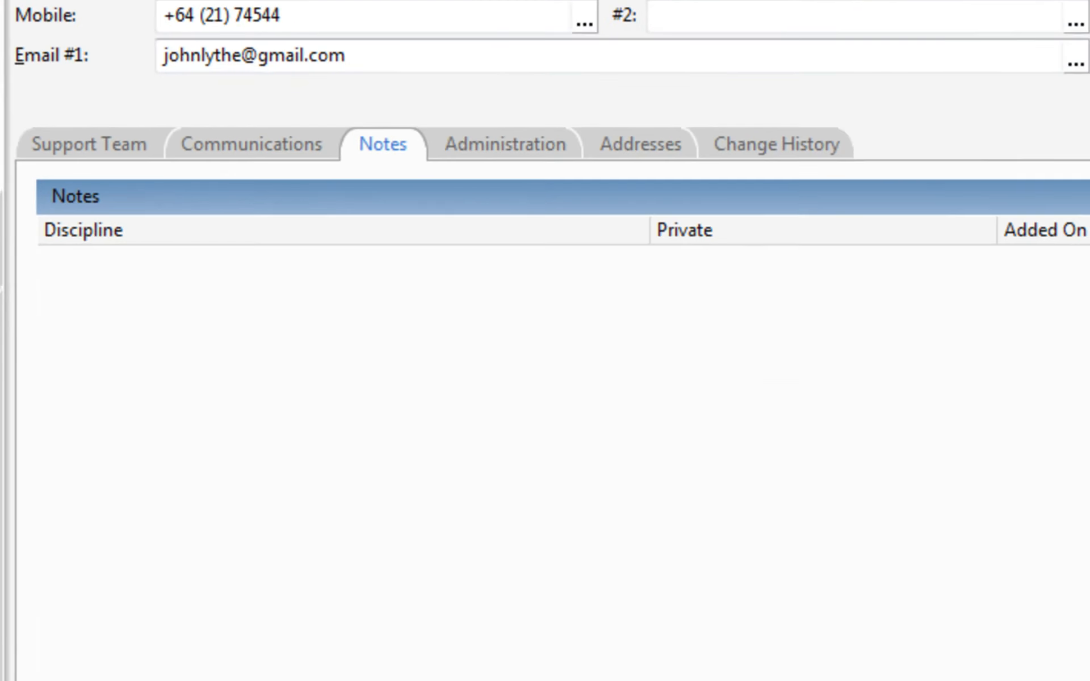